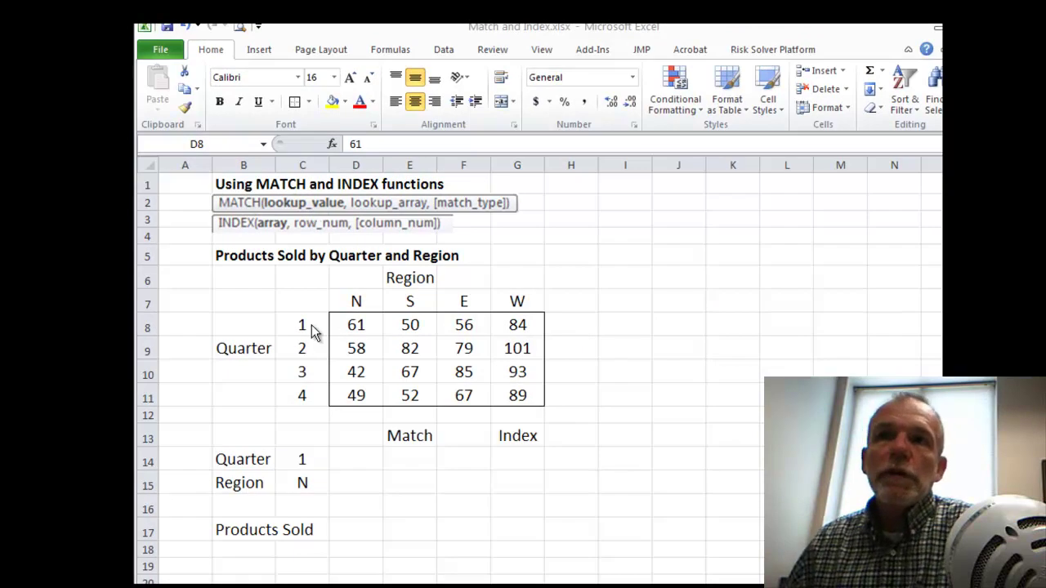
# Walk through the table: quarter numbers 1–4, Index heading, sales figures, chosen quarter and region N
pyautogui.moveTo(310, 324); pyautogui.dragTo(307, 395)
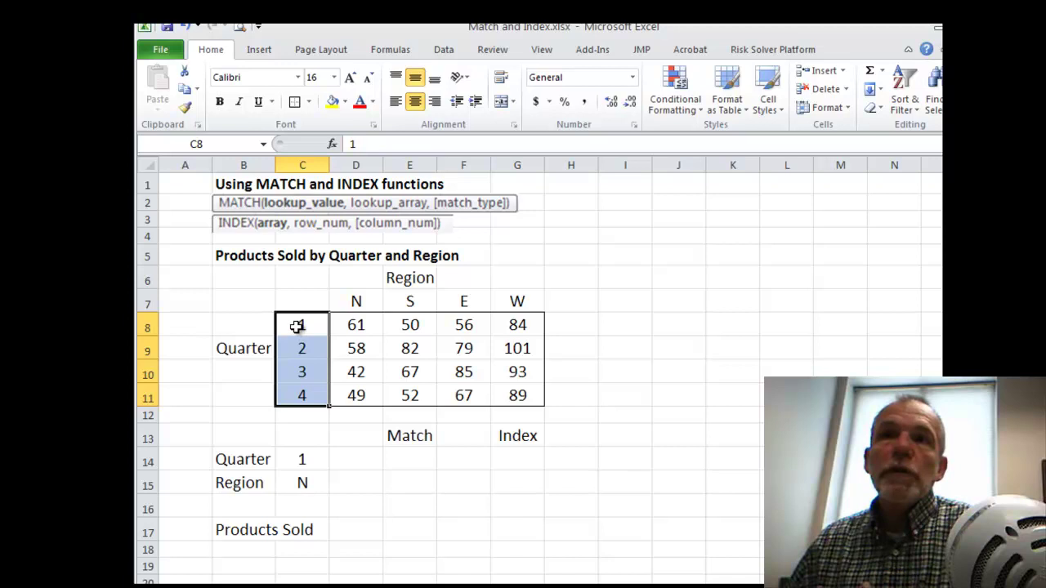
pyautogui.moveTo(298, 326); pyautogui.dragTo(296, 397)
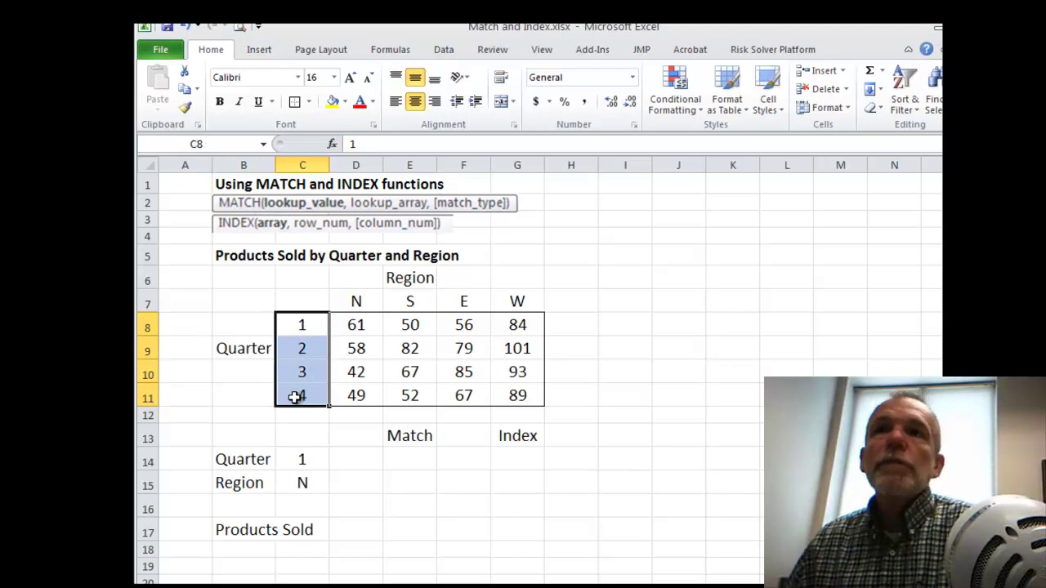
pyautogui.click(517, 435)
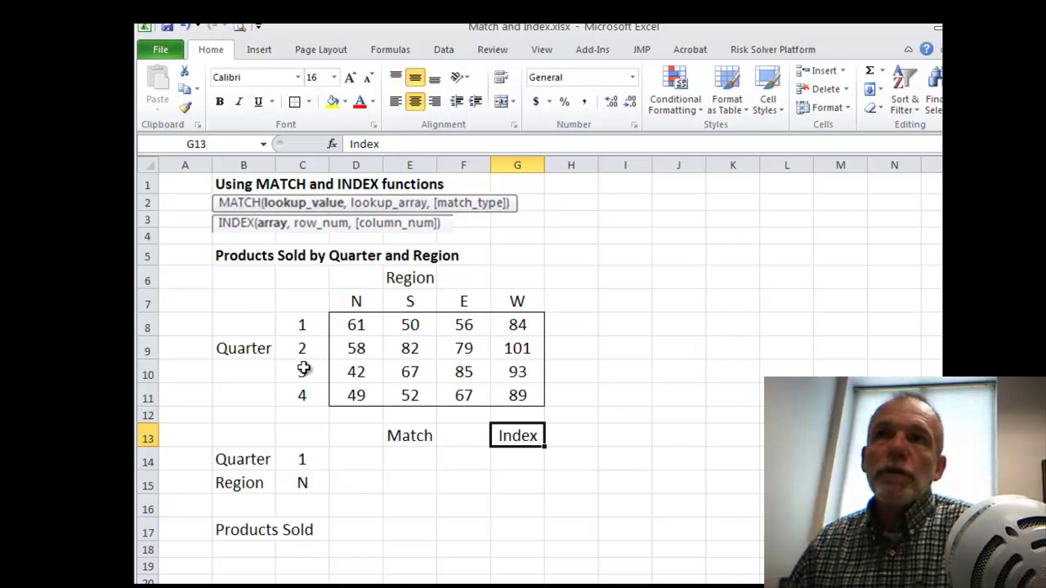
pyautogui.moveTo(346, 327)
pyautogui.mouseDown()
pyautogui.moveTo(350, 366)
pyautogui.moveTo(503, 400)
pyautogui.mouseUp()
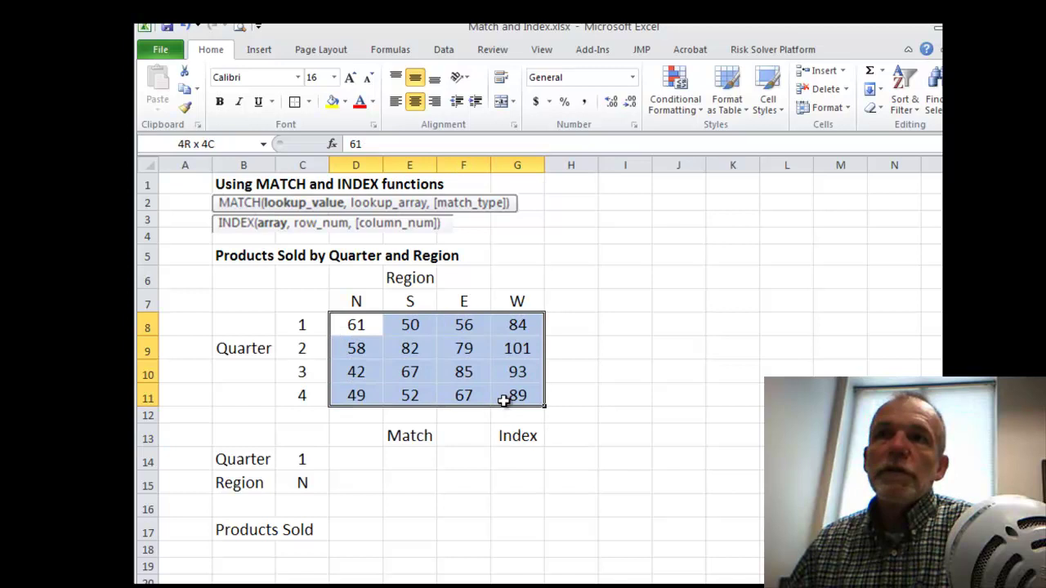
pyautogui.click(418, 460)
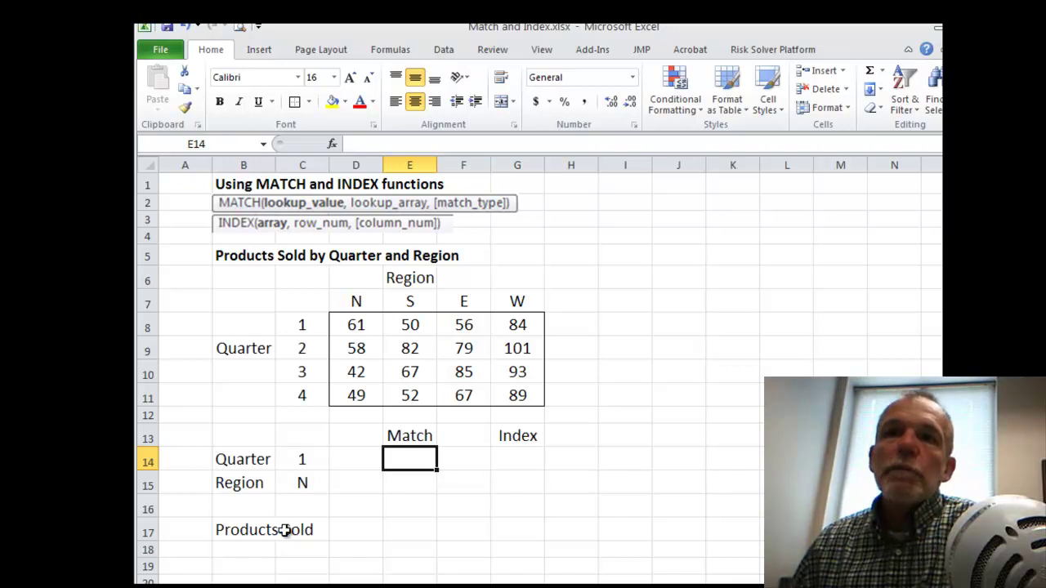
pyautogui.click(296, 465)
pyautogui.click(301, 482)
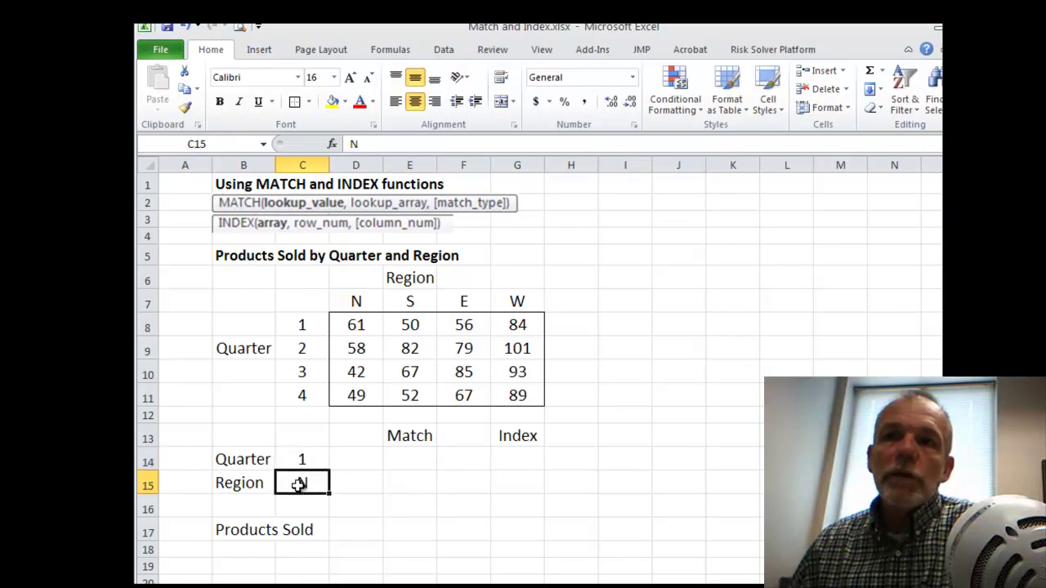
pyautogui.moveTo(355, 327)
pyautogui.mouseDown()
pyautogui.moveTo(476, 395)
pyautogui.moveTo(527, 397)
pyautogui.mouseUp()
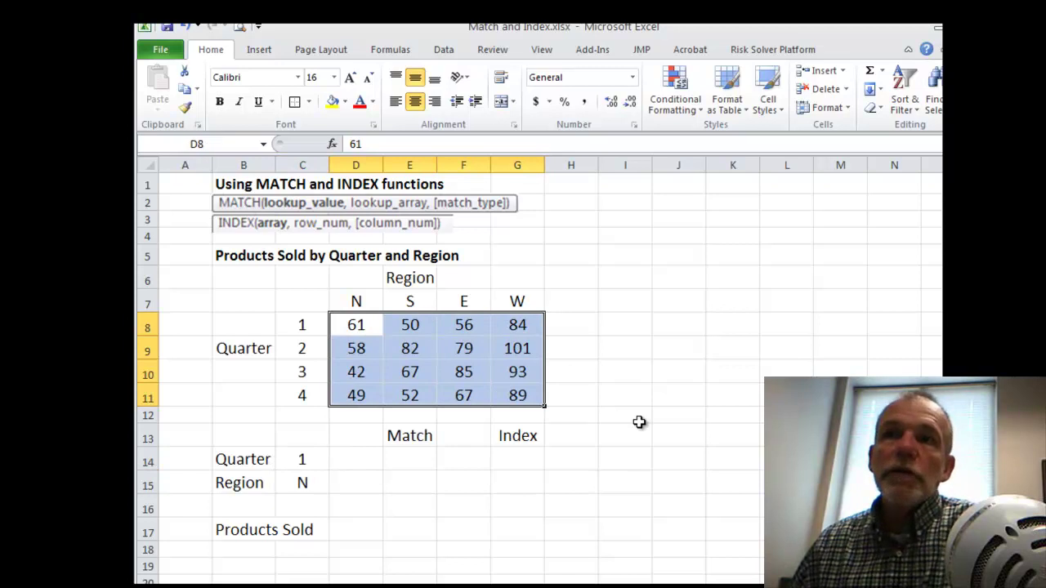
# Build the quarter MATCH in E14 against C8:C11 with 0 - Exact match
pyautogui.click(410, 460)
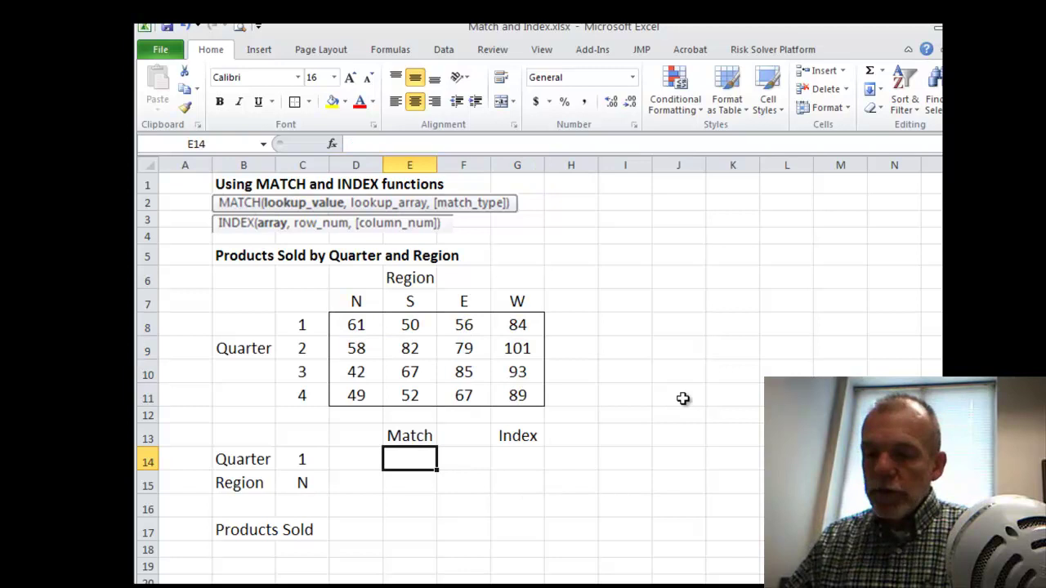
pyautogui.write('=match(C14,C8:C11,')
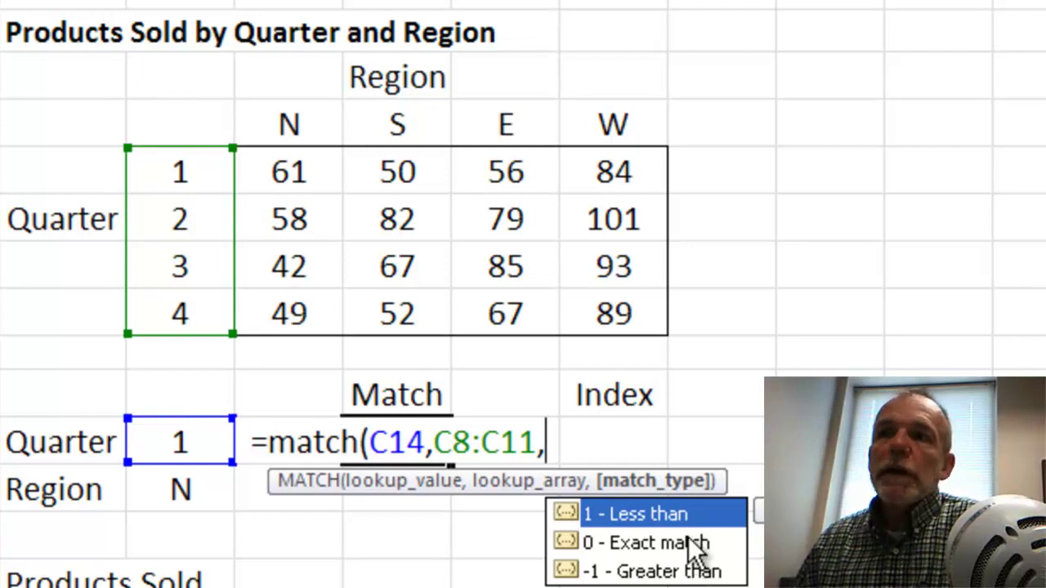
pyautogui.doubleClick(692, 544)
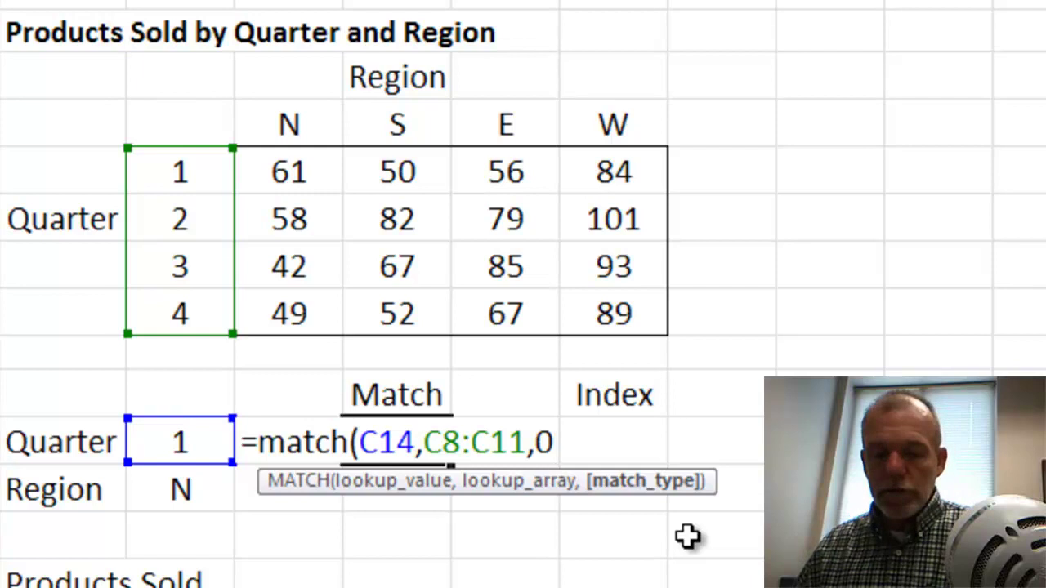
pyautogui.write(')')
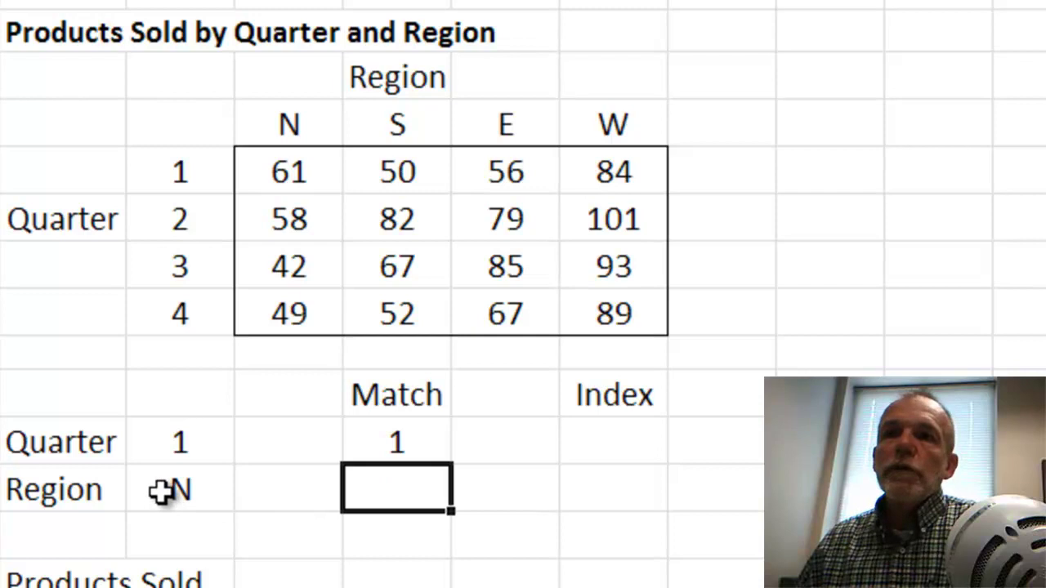
# Point the region MATCH in E15 at headers D7:G7 with 0 - Exact match
pyautogui.moveTo(287, 125); pyautogui.dragTo(584, 128)
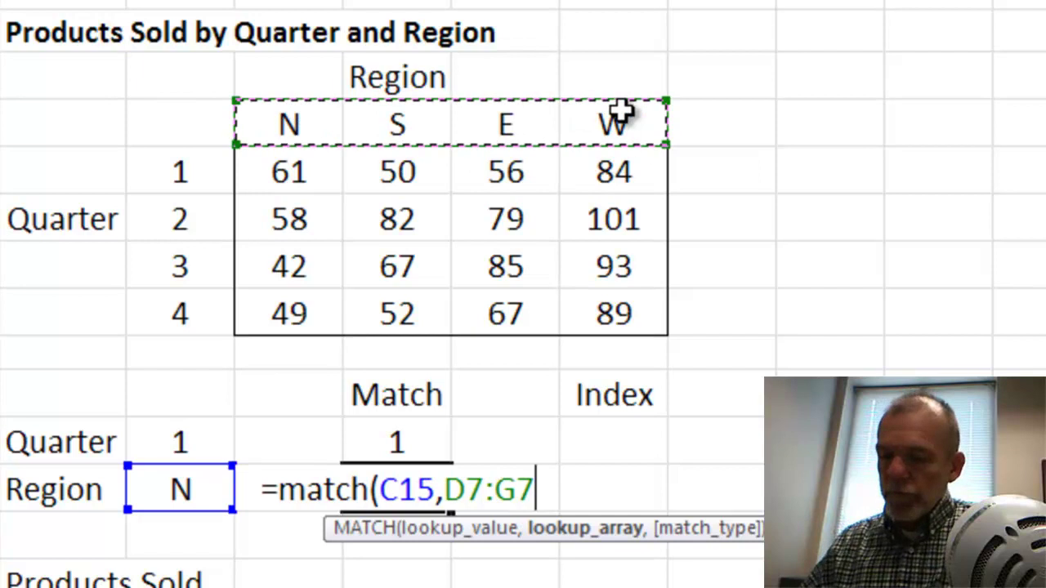
pyautogui.write(',')
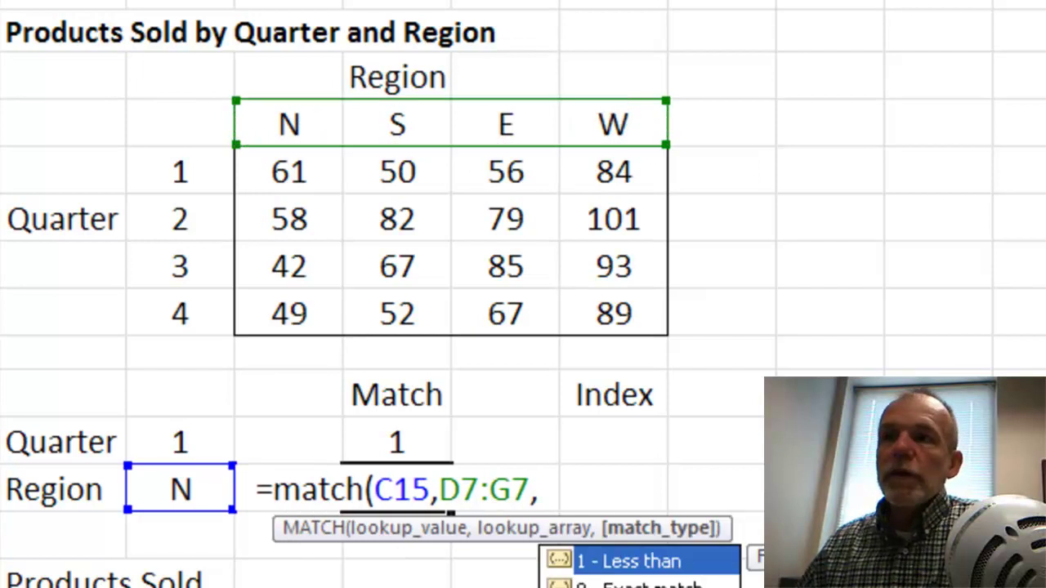
pyautogui.doubleClick(656, 582)
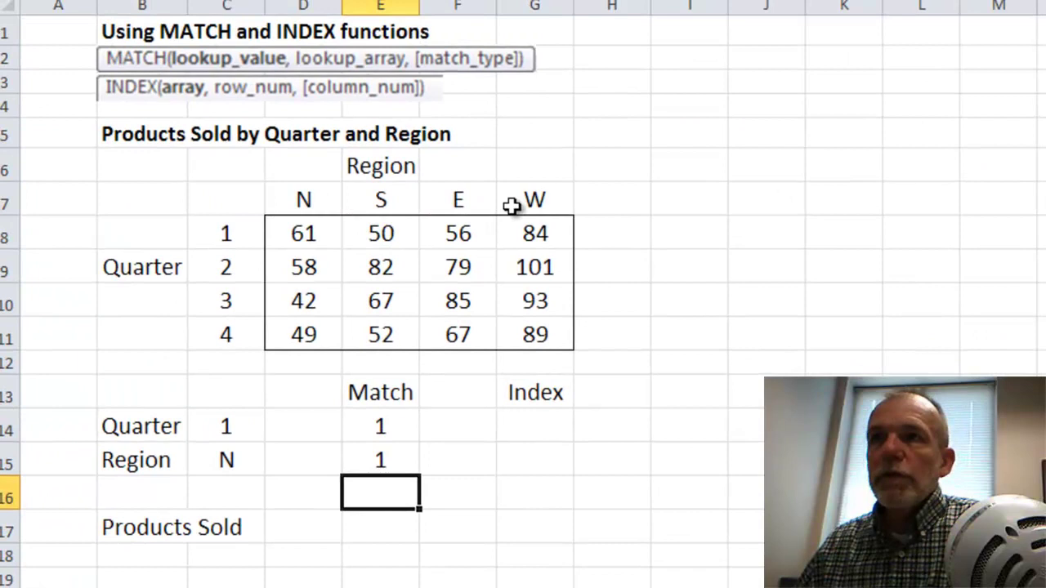
# Enter =INDEX(D8:G11,E14,E15) in G14, returning 61
pyautogui.click(547, 424)
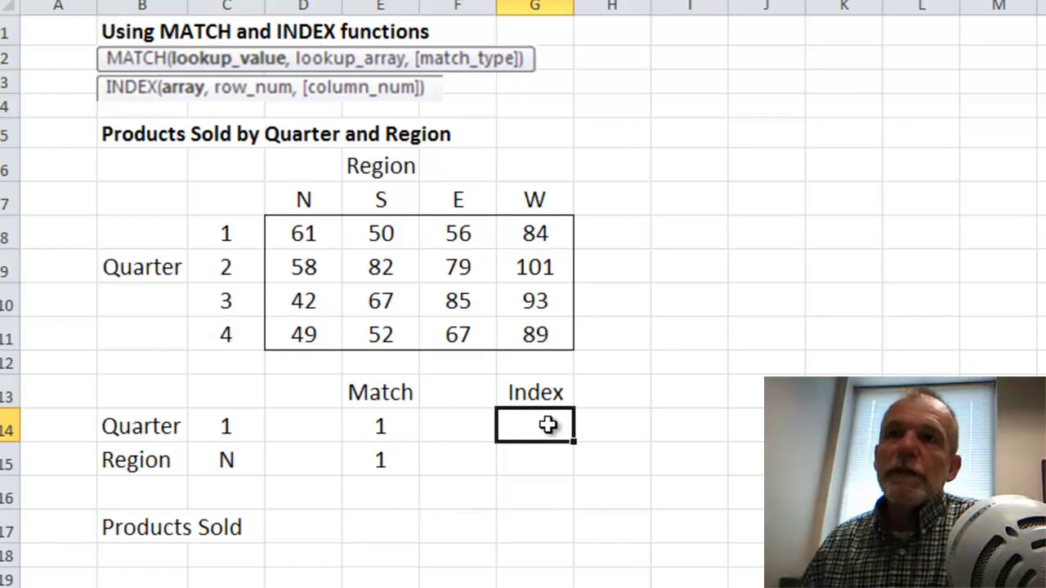
pyautogui.write('=inde')
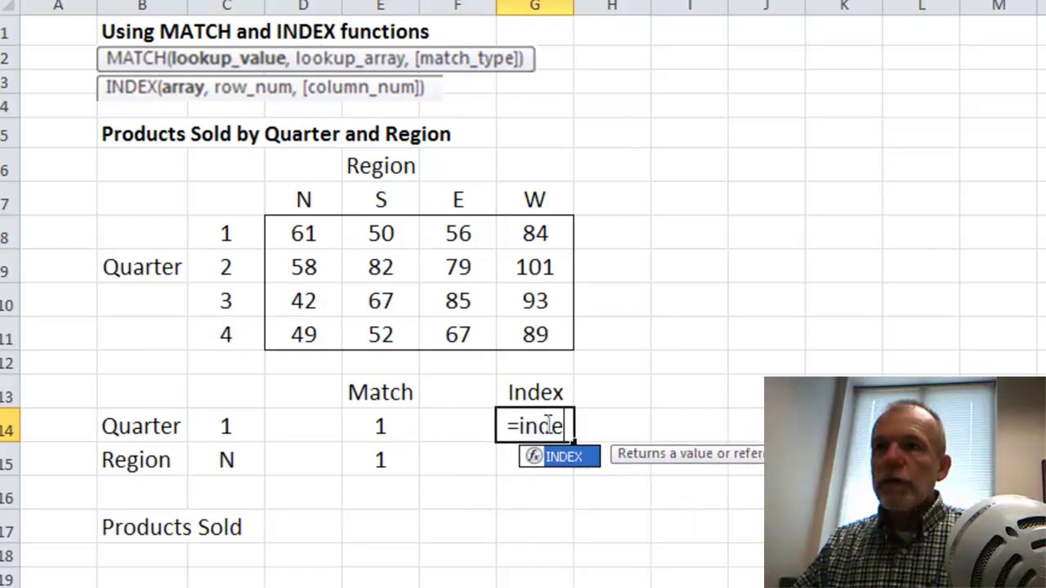
pyautogui.write('x(')
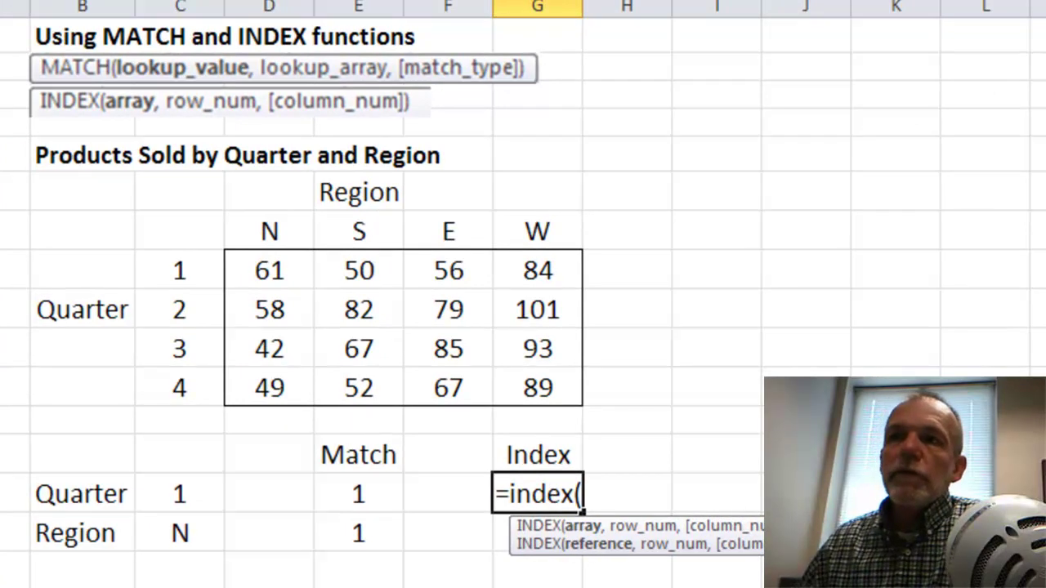
pyautogui.moveTo(299, 268)
pyautogui.mouseDown()
pyautogui.moveTo(337, 351)
pyautogui.moveTo(509, 390)
pyautogui.mouseUp()
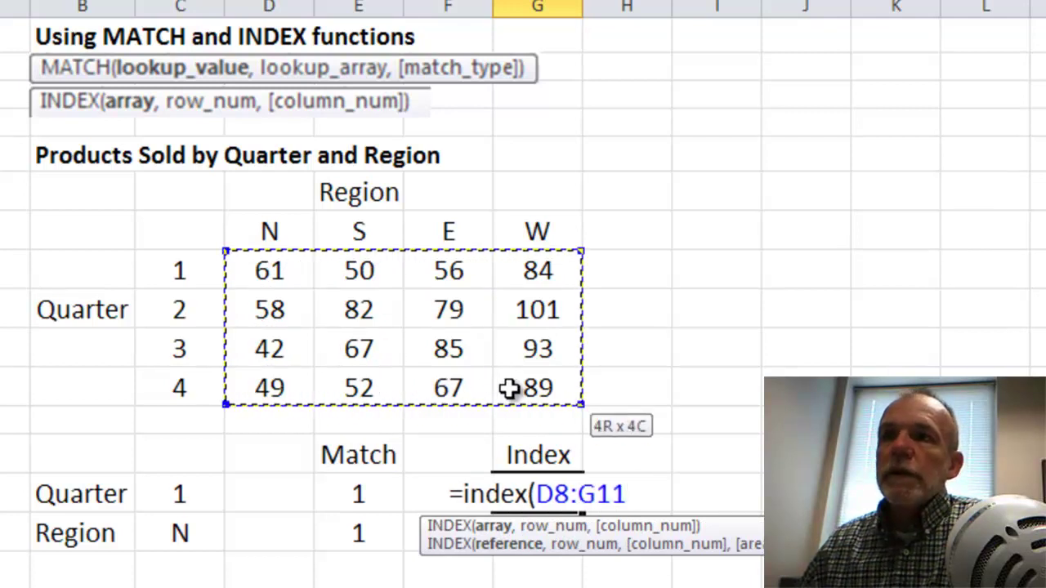
pyautogui.write(',')
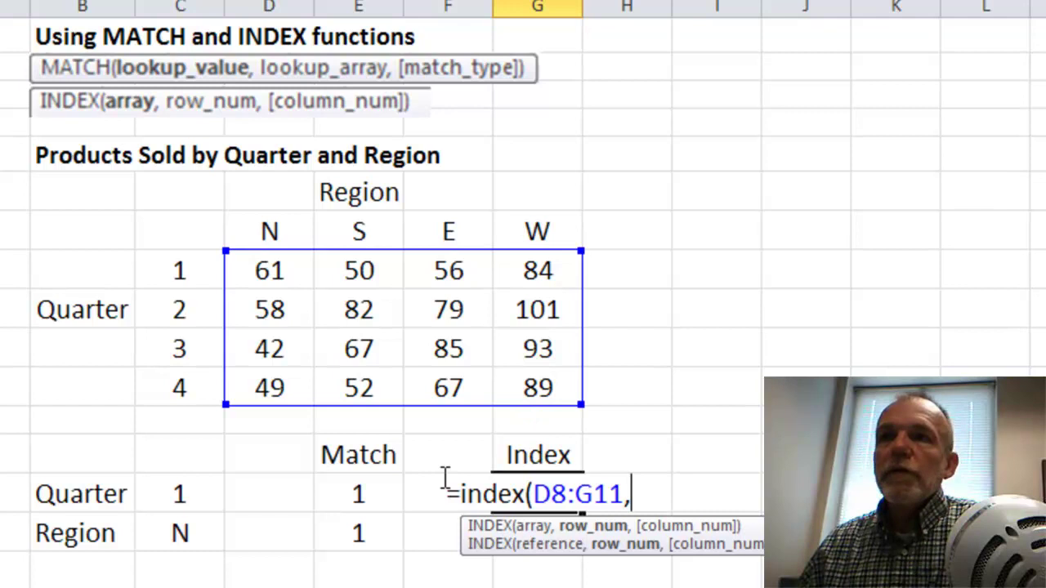
pyautogui.click(352, 493)
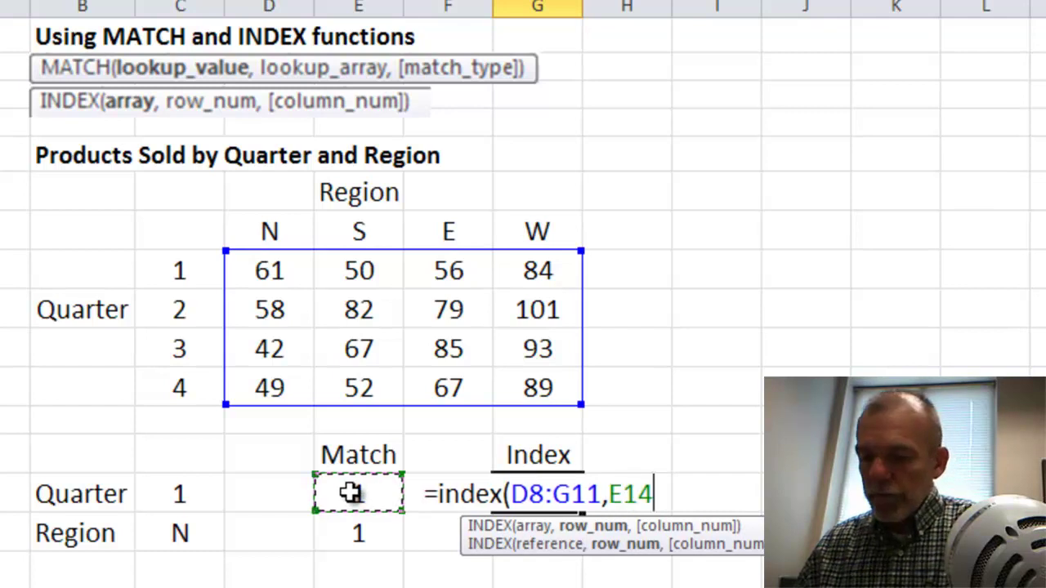
pyautogui.write(',')
pyautogui.click(363, 537)
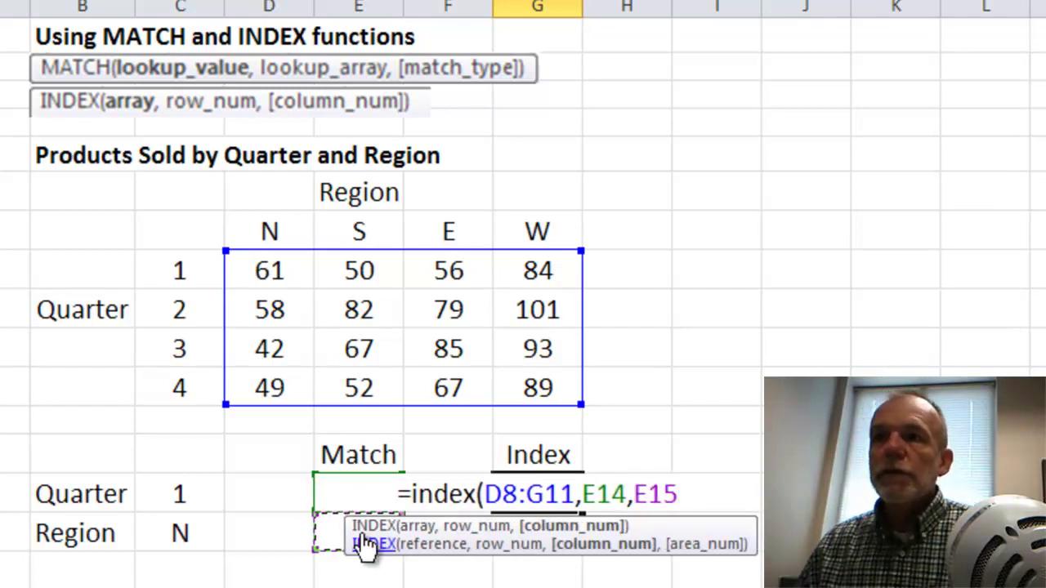
pyautogui.write(')')
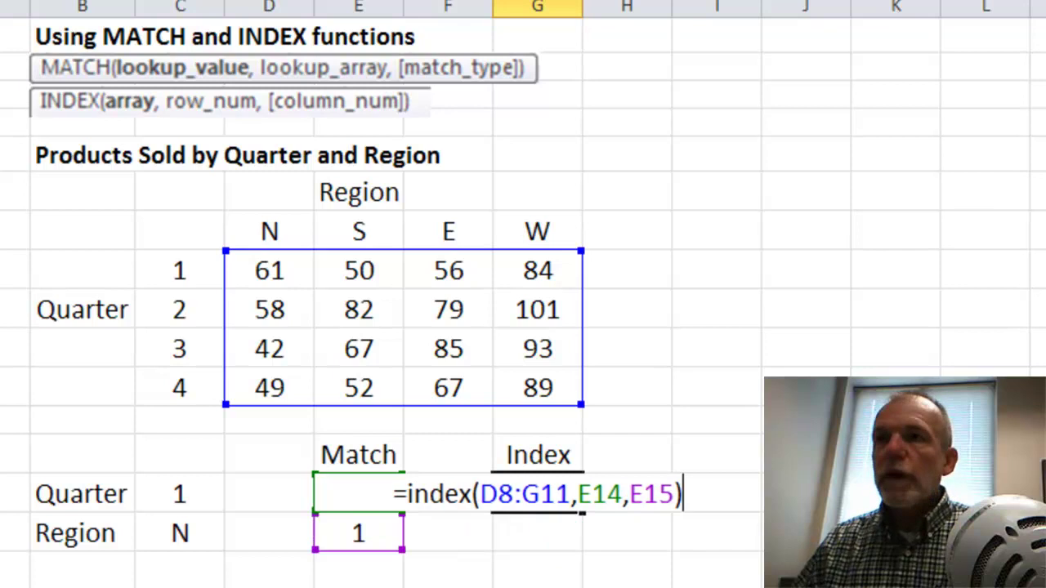
pyautogui.press('Return')
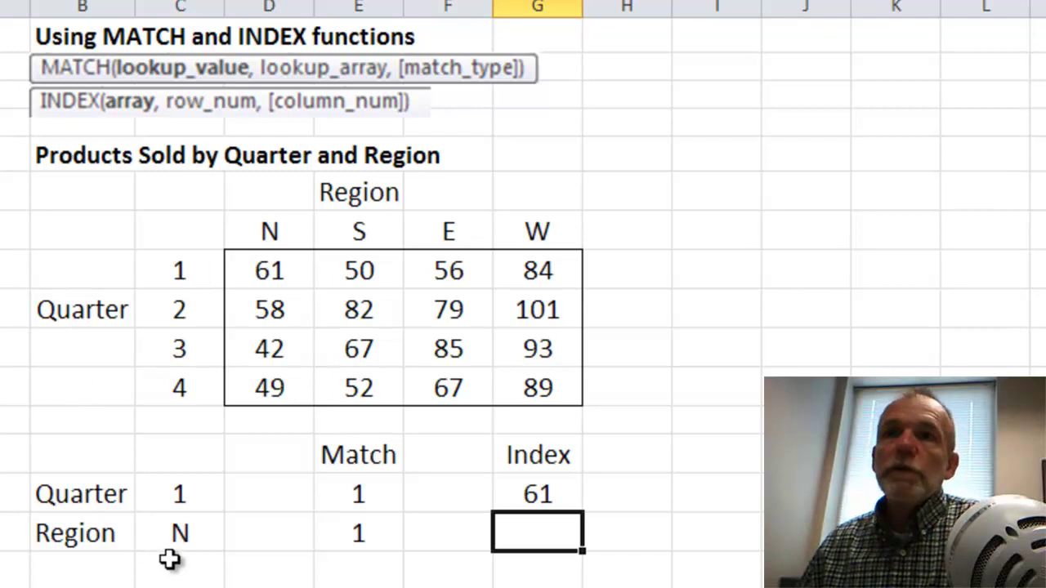
# Change the quarter in C14 to 2 so Match shows 2 and Index shows 58
pyautogui.click(178, 503)
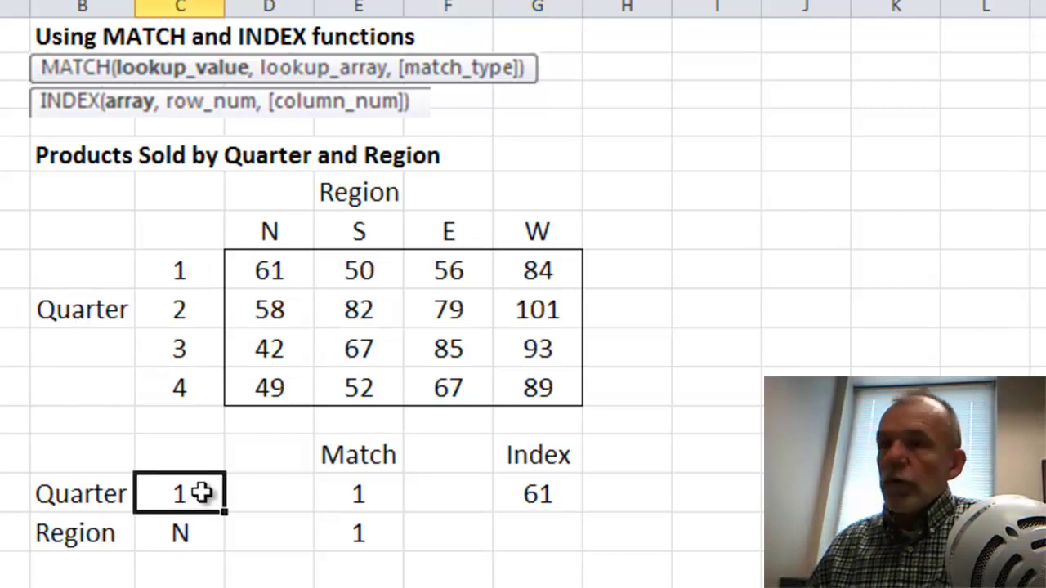
pyautogui.write('2')
pyautogui.press('Return')
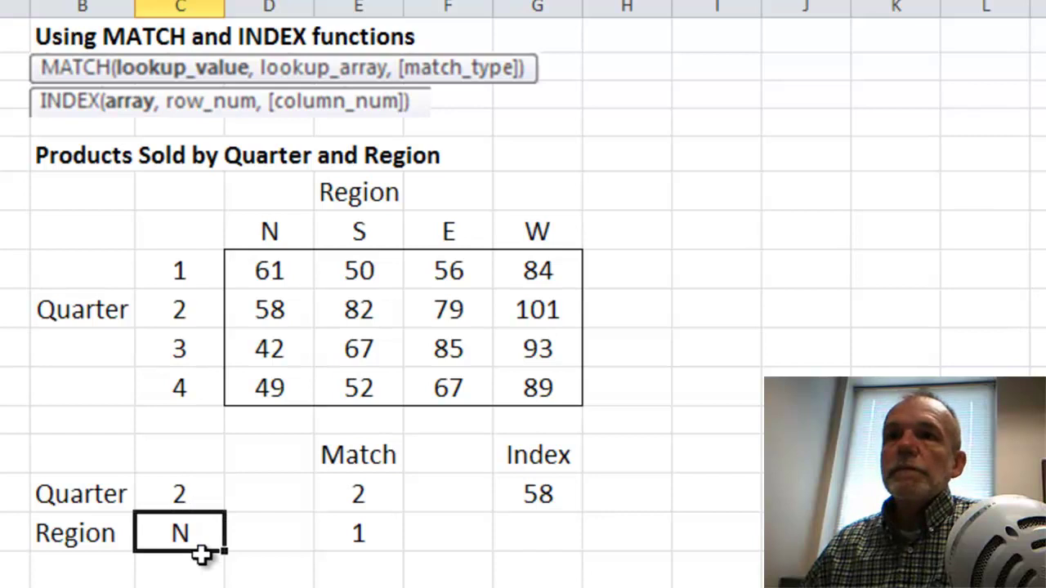
pyautogui.click(271, 307)
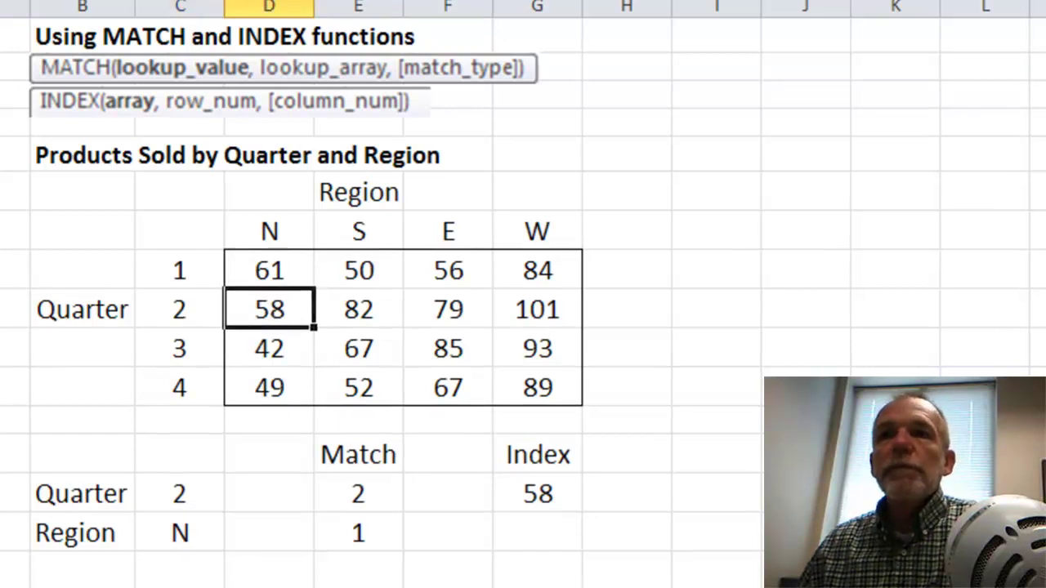
pyautogui.click(288, 515)
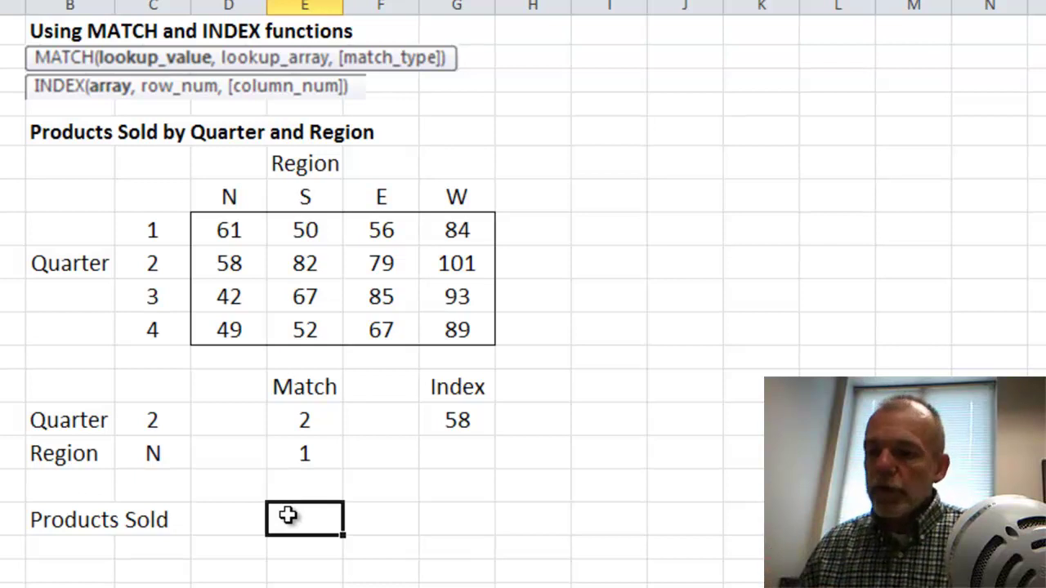
# Start E17's INDEX over the sales grid with MATCH(C14,C8:C11,0) as the row
pyautogui.write('=index')
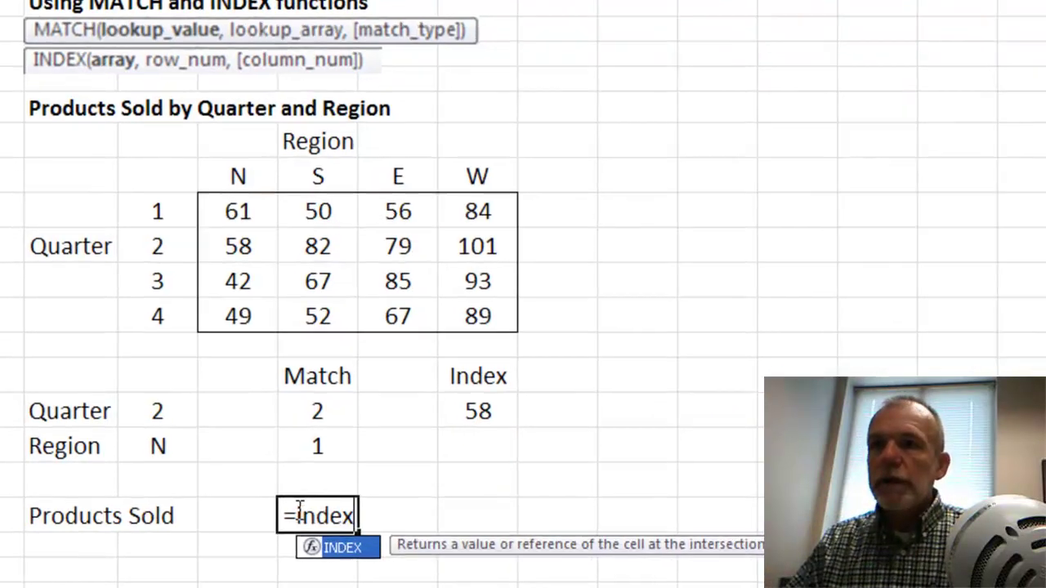
pyautogui.write('(')
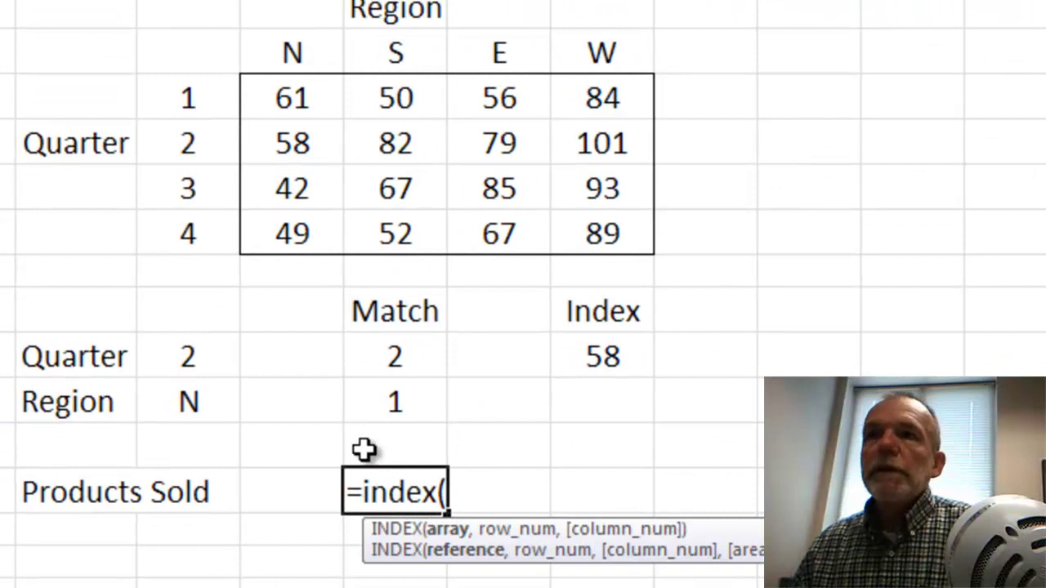
pyautogui.click(292, 96)
pyautogui.moveTo(292, 97); pyautogui.dragTo(604, 239)
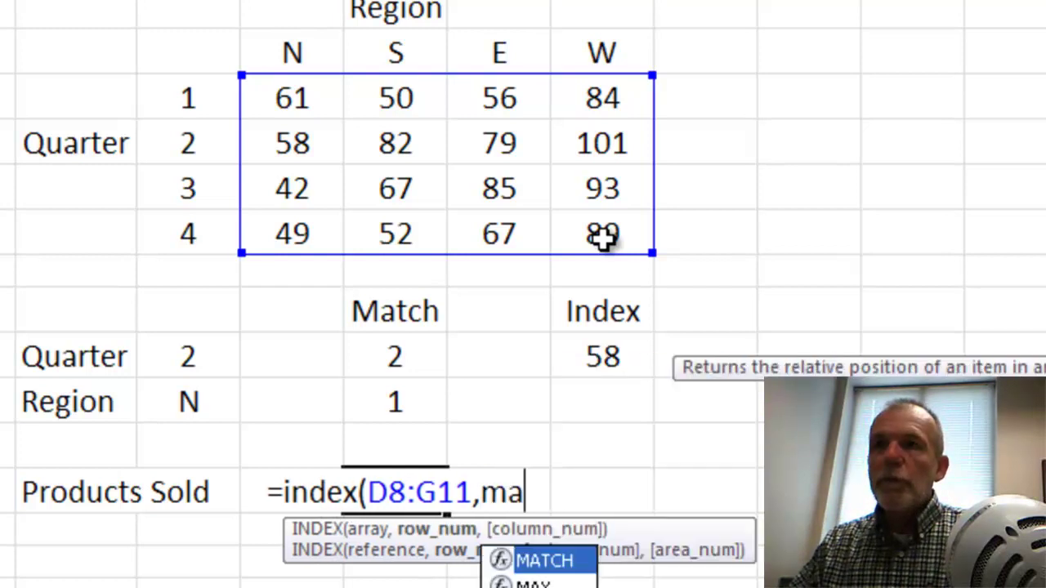
pyautogui.write('tch(')
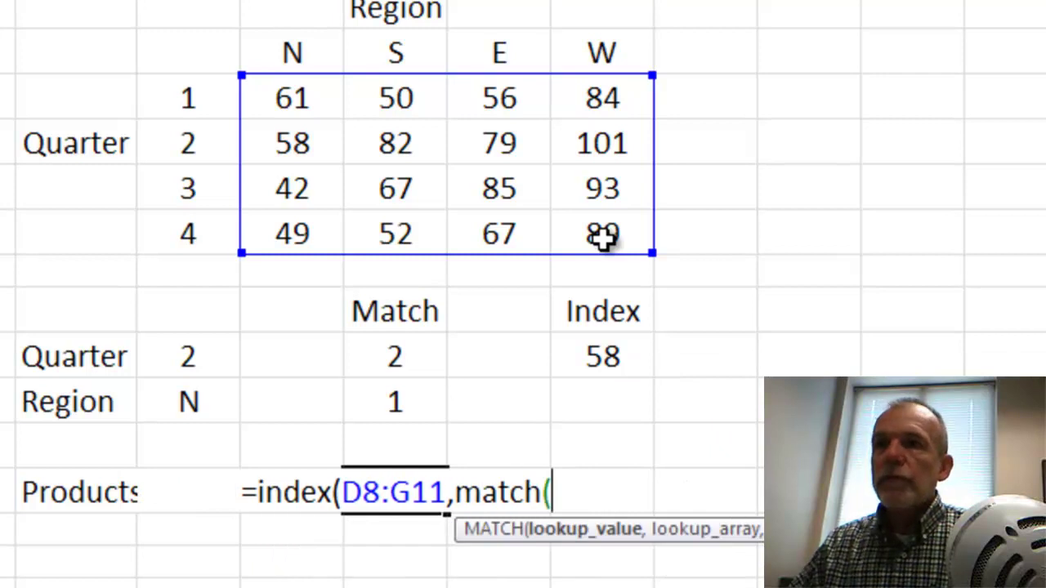
pyautogui.click(188, 347)
pyautogui.write(',')
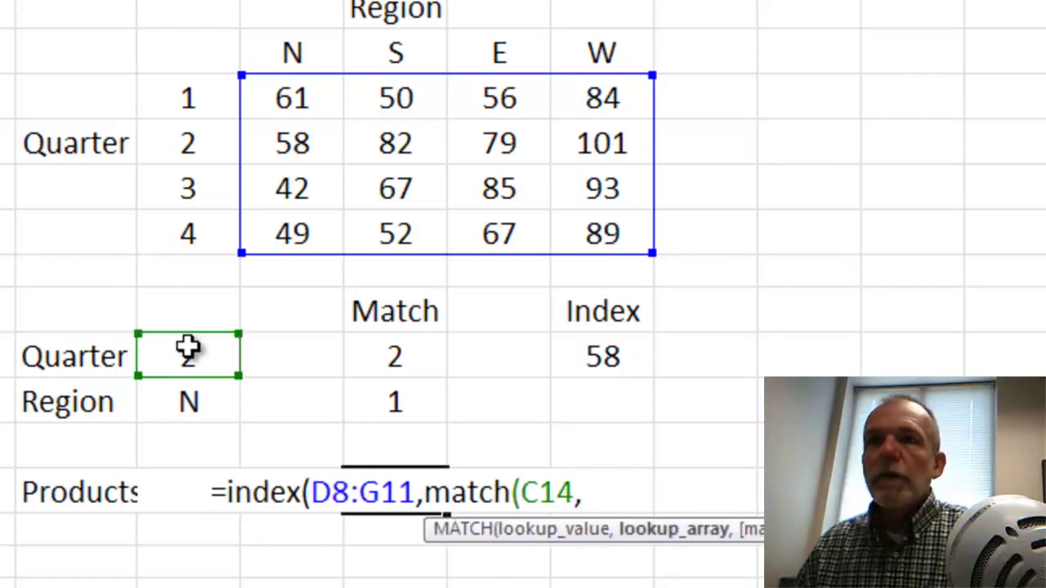
pyautogui.moveTo(187, 100); pyautogui.dragTo(188, 230)
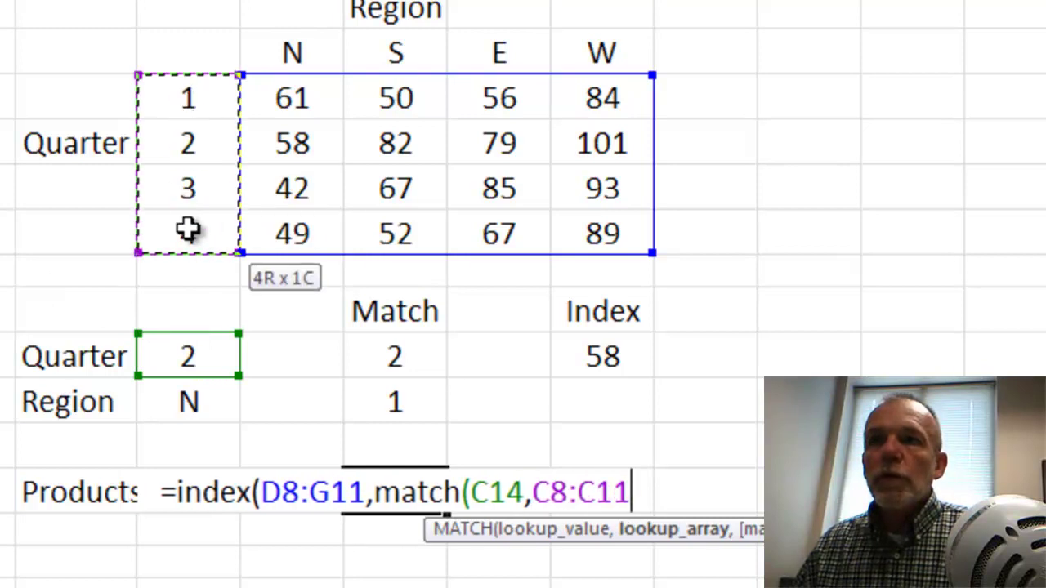
pyautogui.write(',')
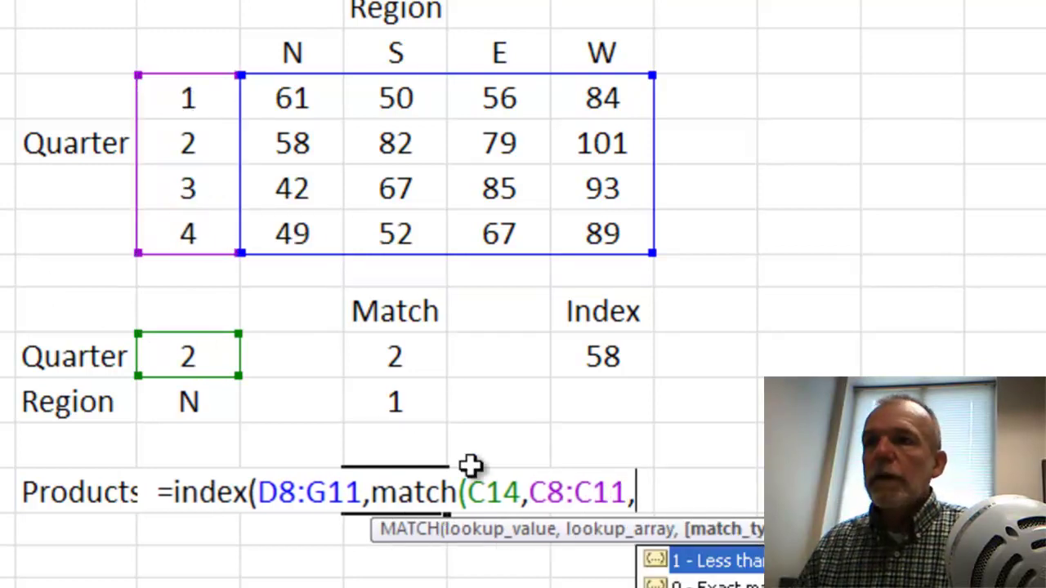
pyautogui.doubleClick(745, 581)
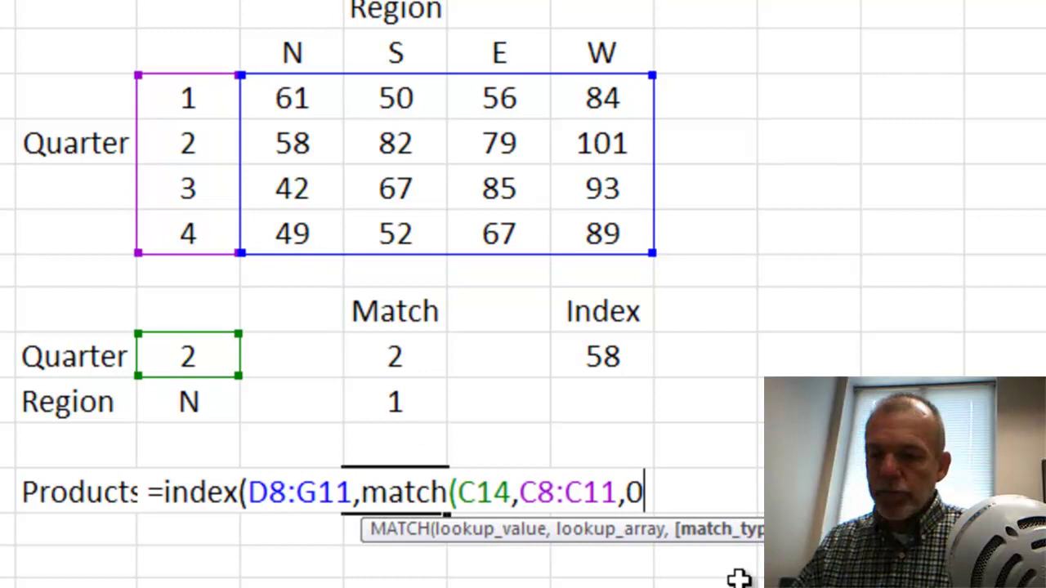
pyautogui.write('),')
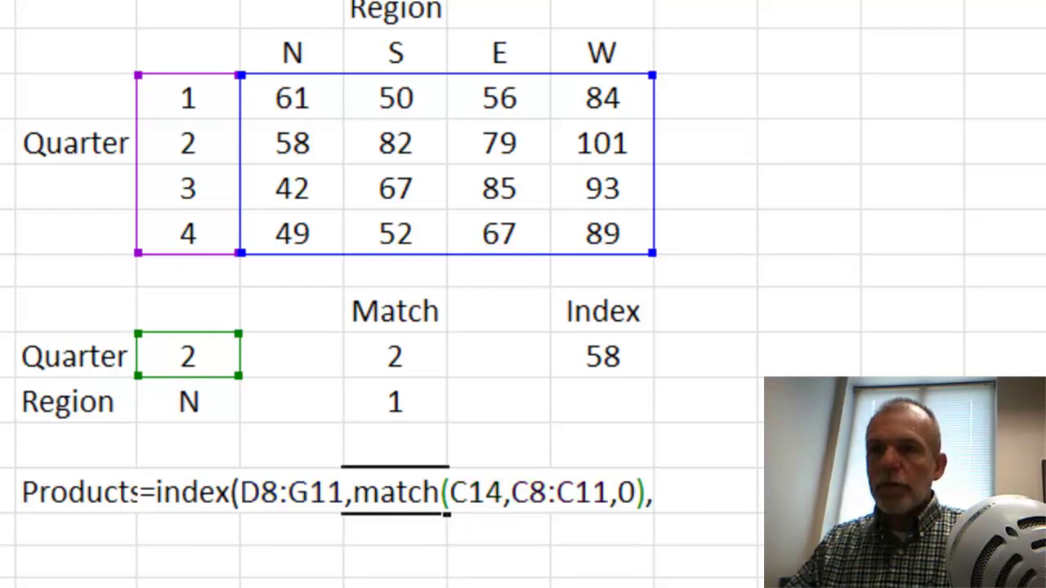
# Add MATCH(C15,D7:G7,0) as the column and commit, returning 58
pyautogui.write('match(')
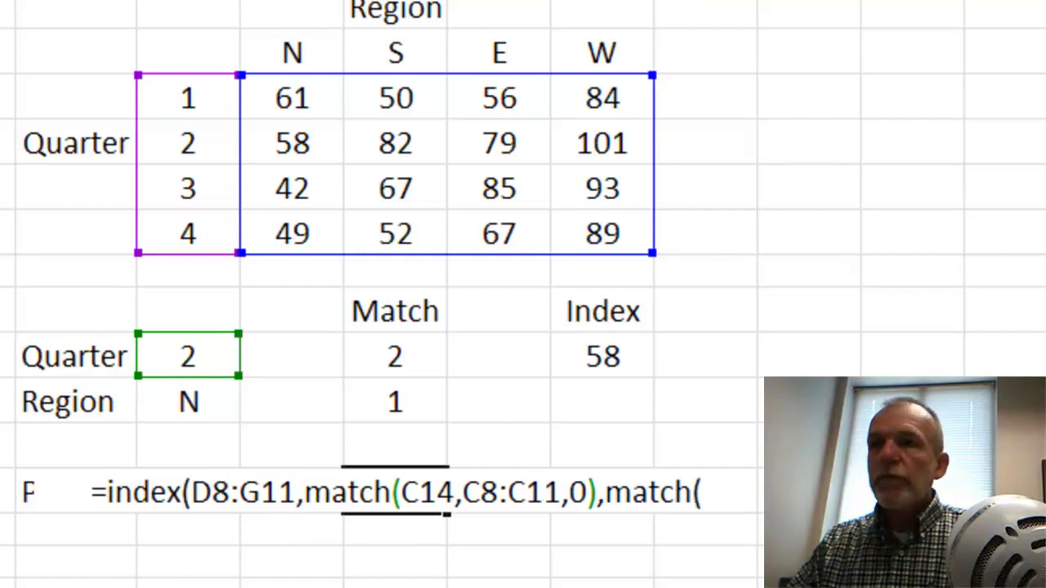
pyautogui.click(189, 401)
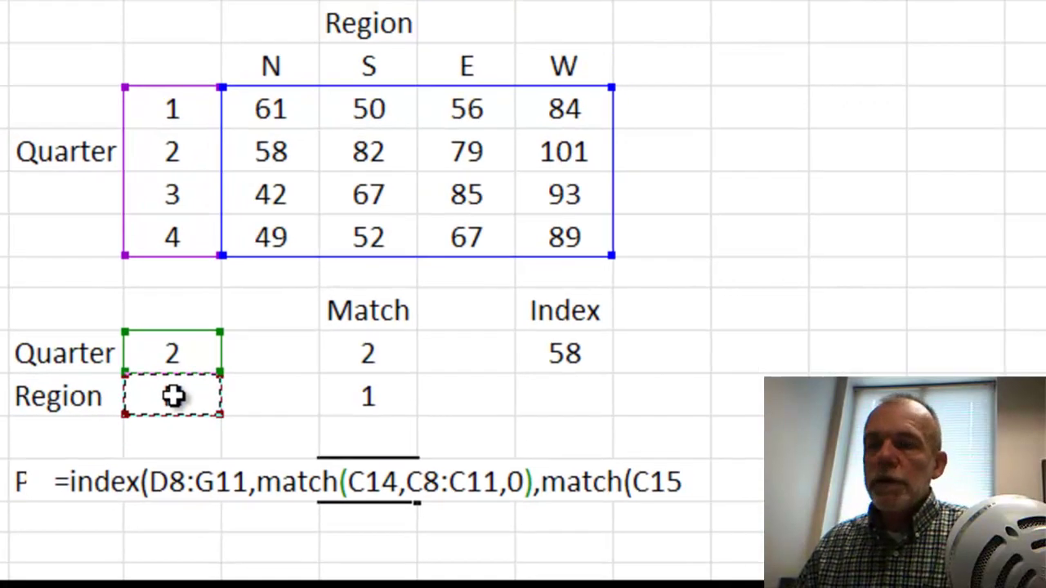
pyautogui.write(',')
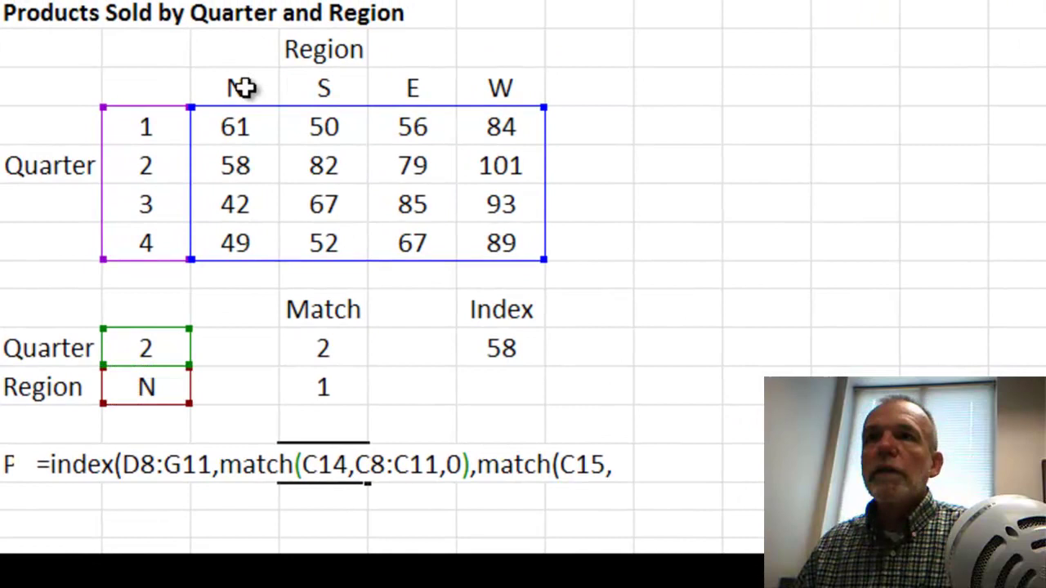
pyautogui.moveTo(245, 88); pyautogui.dragTo(460, 77)
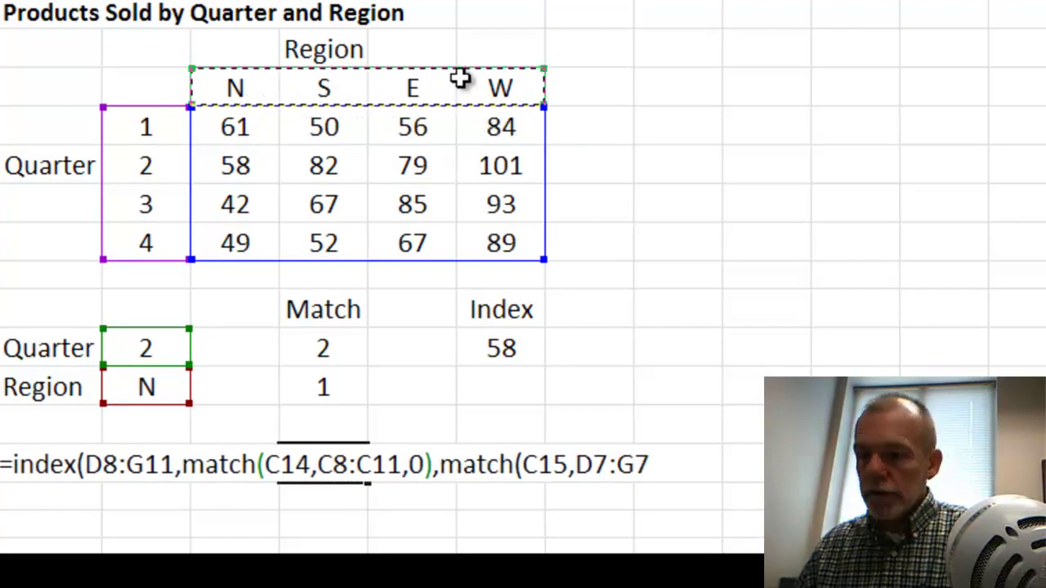
pyautogui.write(',')
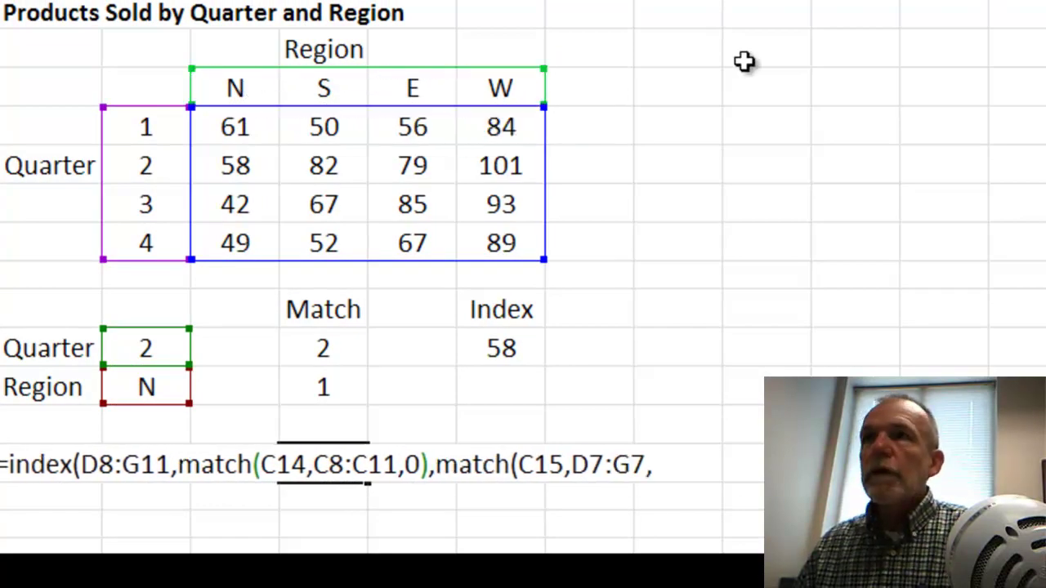
pyautogui.write('0')
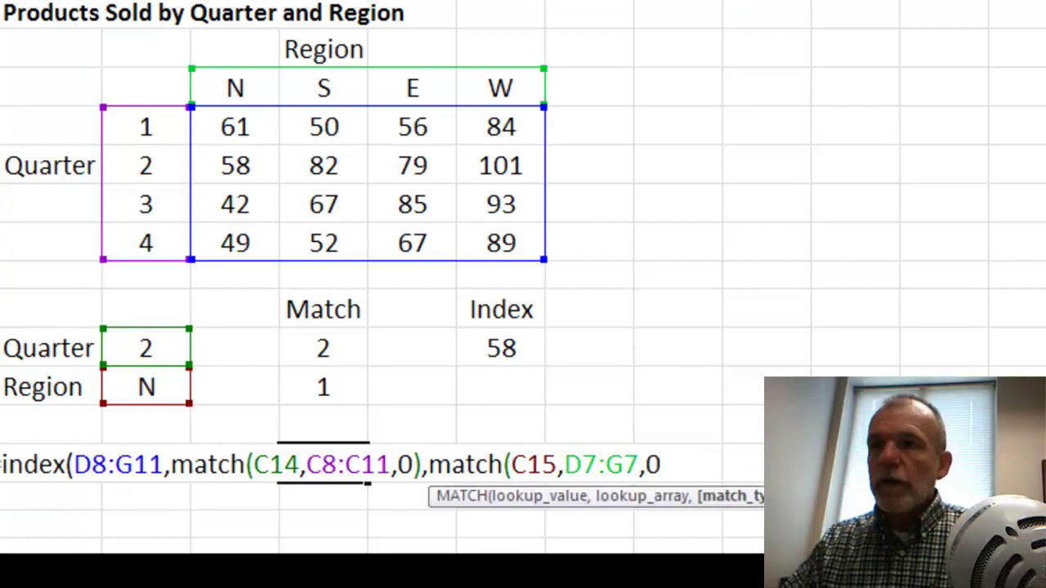
pyautogui.write(')')
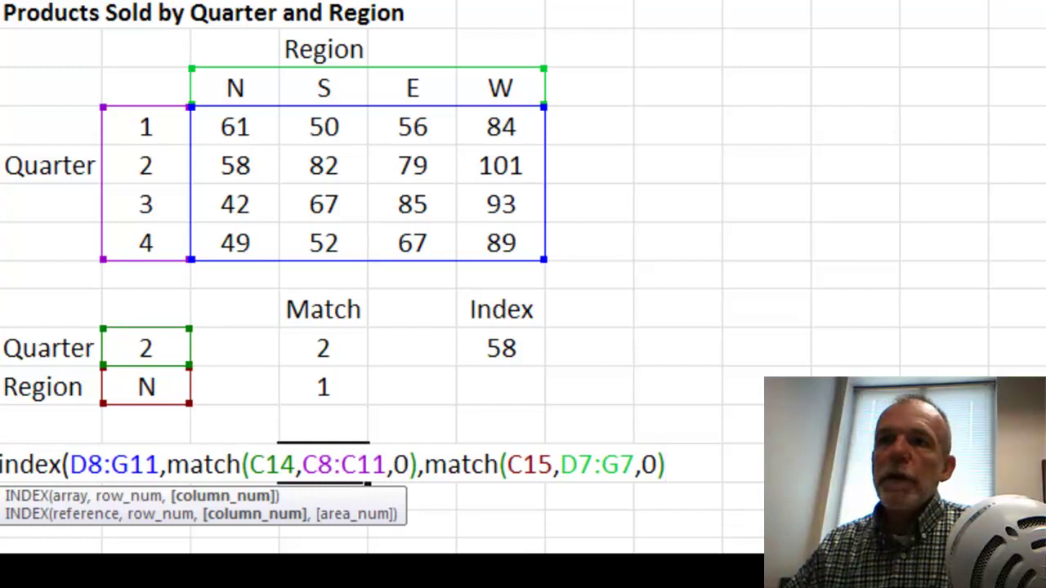
pyautogui.write(')')
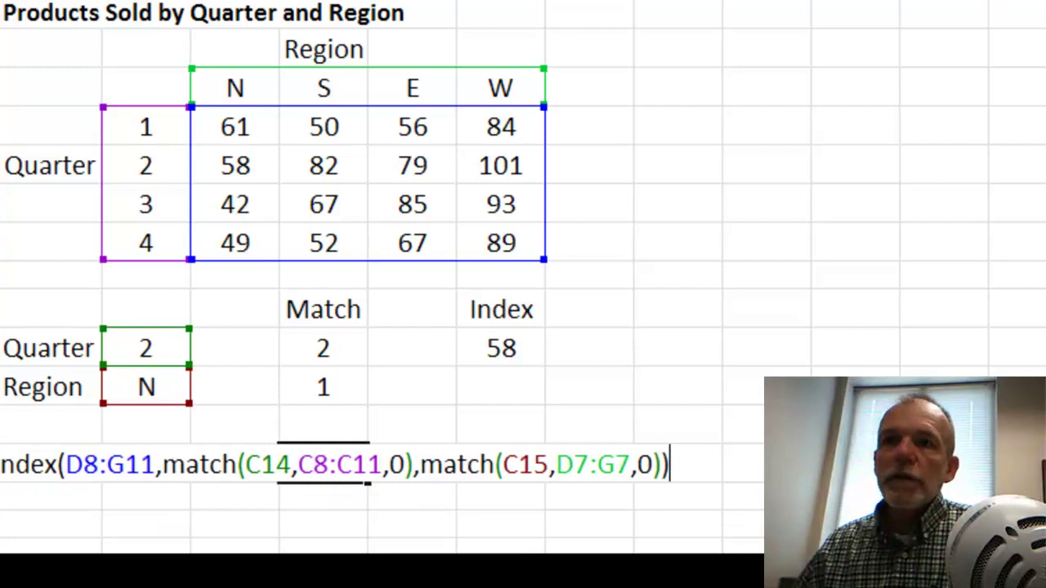
pyautogui.press('Return')
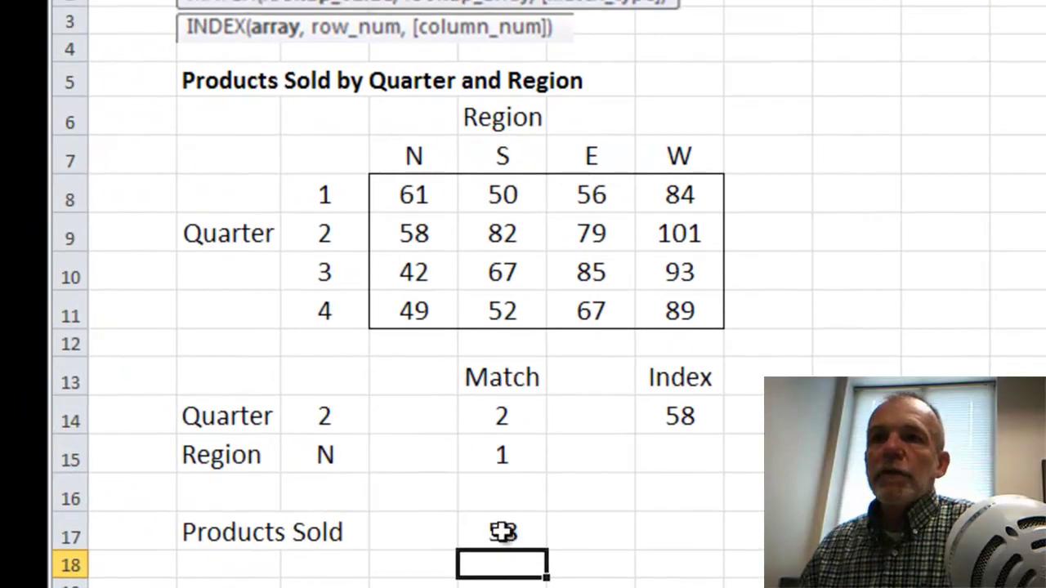
pyautogui.click(502, 532)
pyautogui.doubleClick(502, 531)
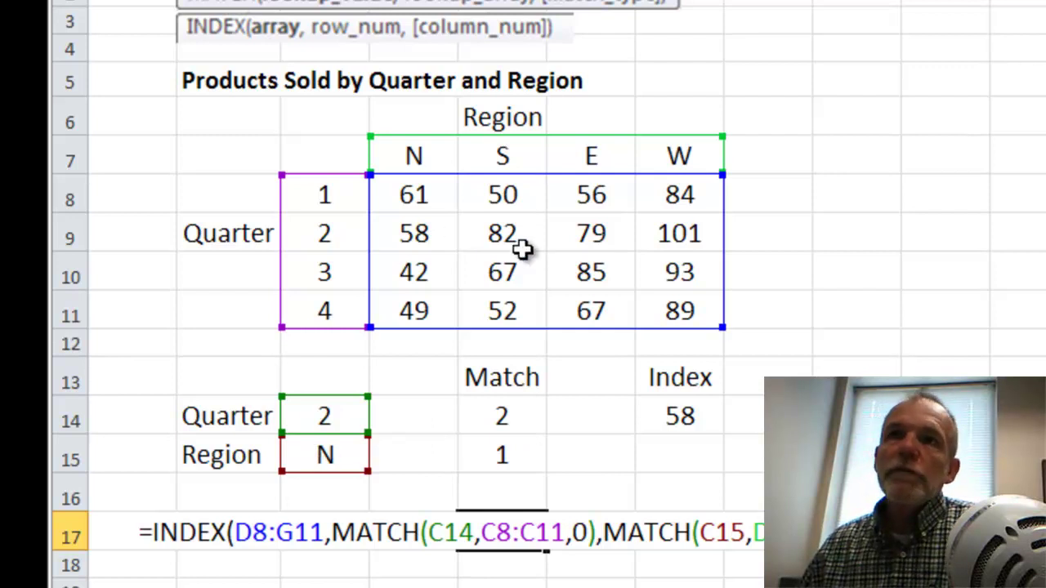
pyautogui.press('Return')
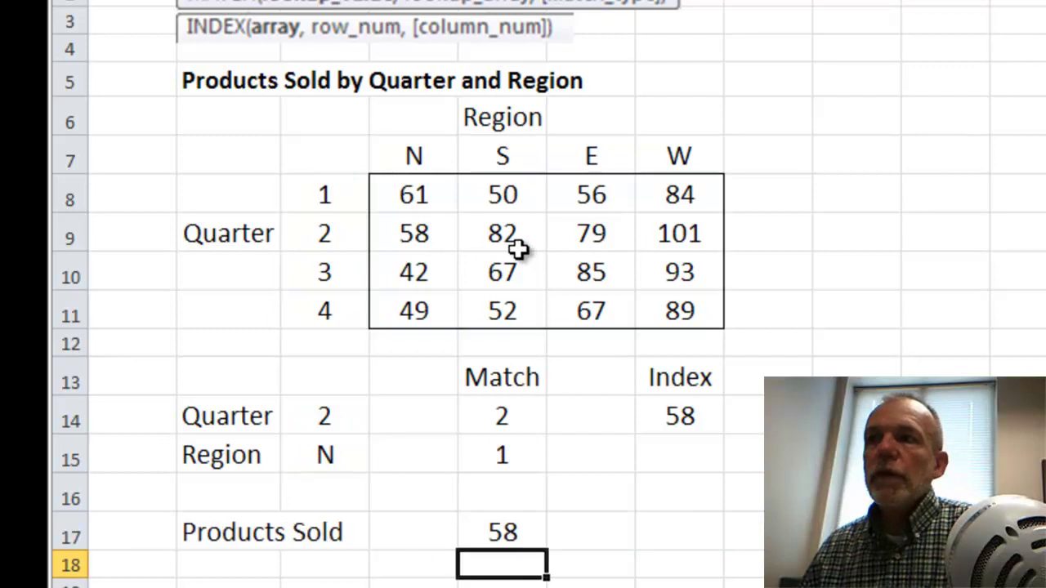